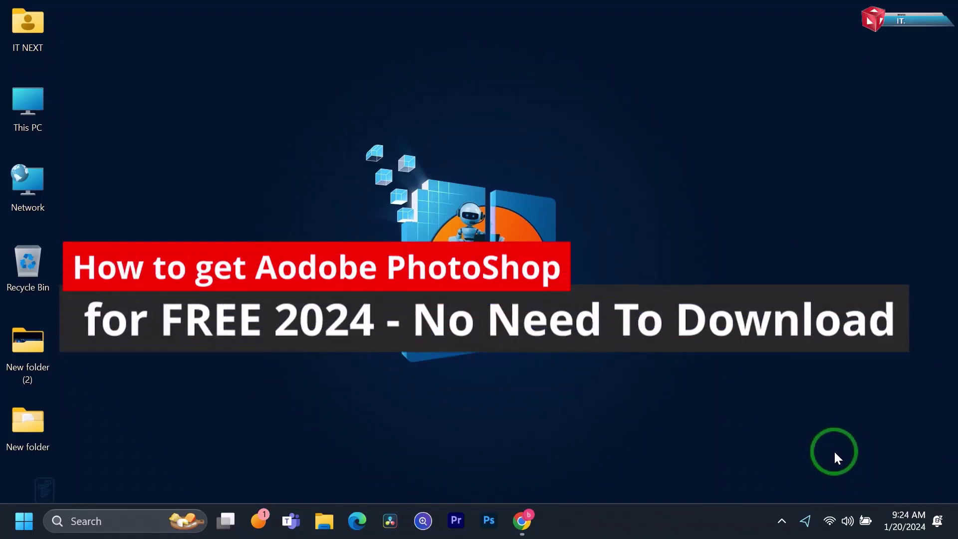
Refresh the Windows desktop from its right-click menu
{"action": "right_click", "coordinate": [640, 172]}
{"action": "left_click", "coordinate": [707, 269]}
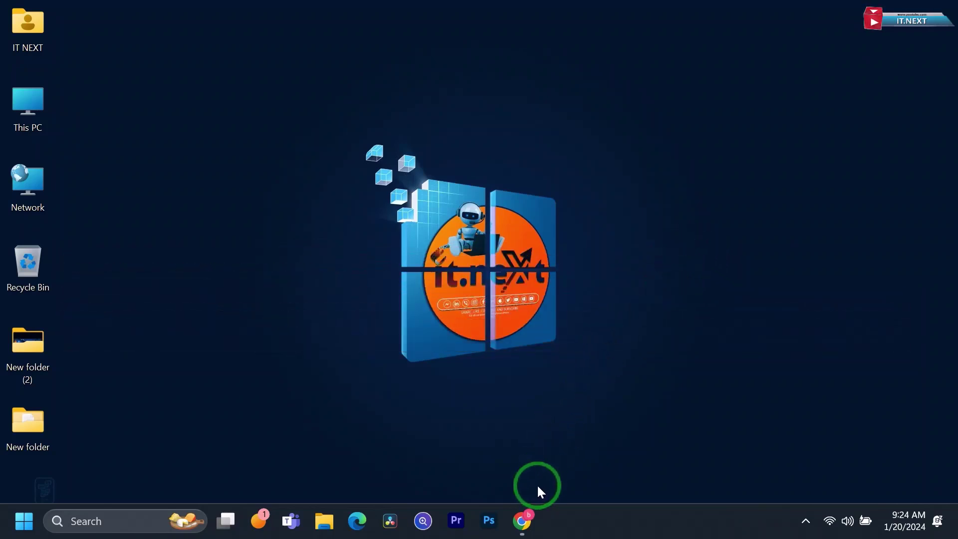
Search Google for 'photopea' in a new Chrome tab
{"action": "left_click", "coordinate": [524, 521]}
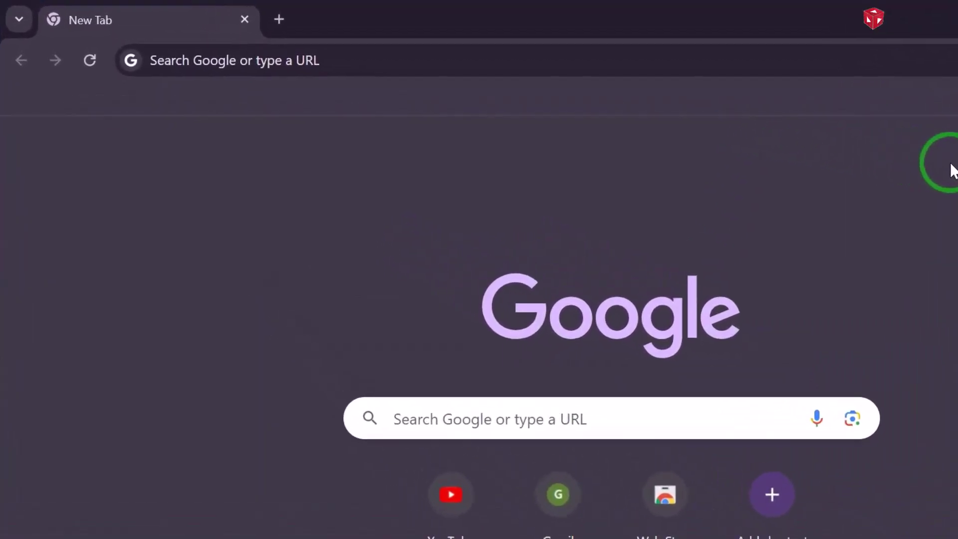
{"action": "left_click", "coordinate": [449, 60]}
{"action": "type", "text": "pho"}
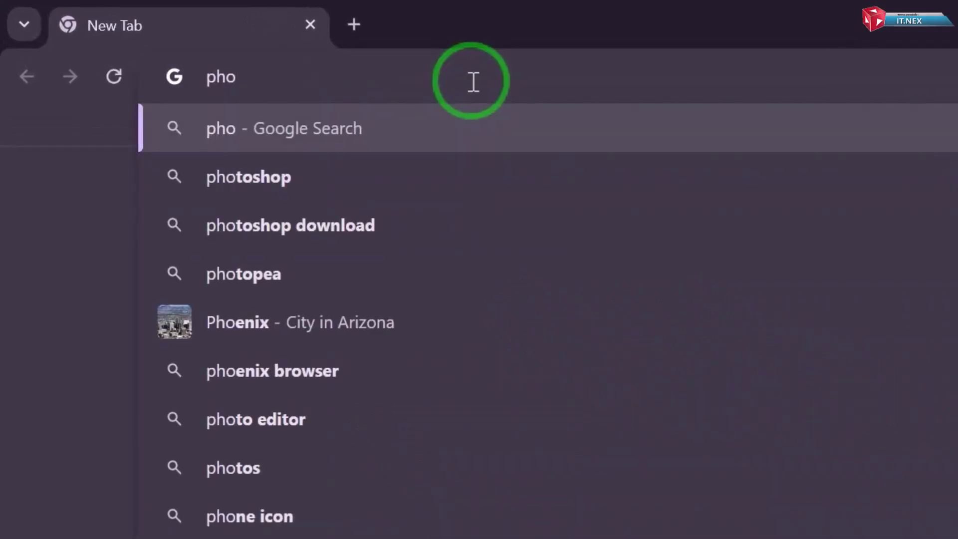
{"action": "type", "text": "topea"}
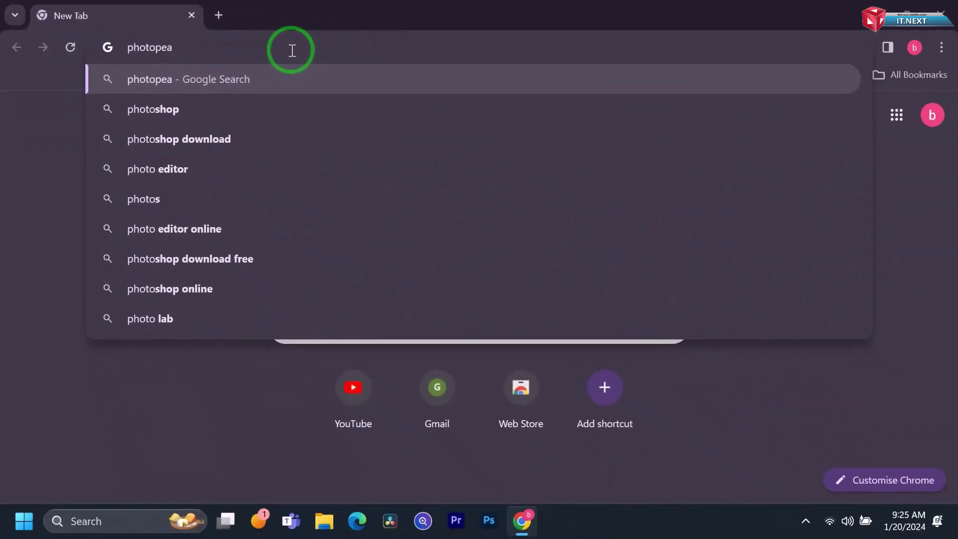
{"action": "key", "text": "Return"}
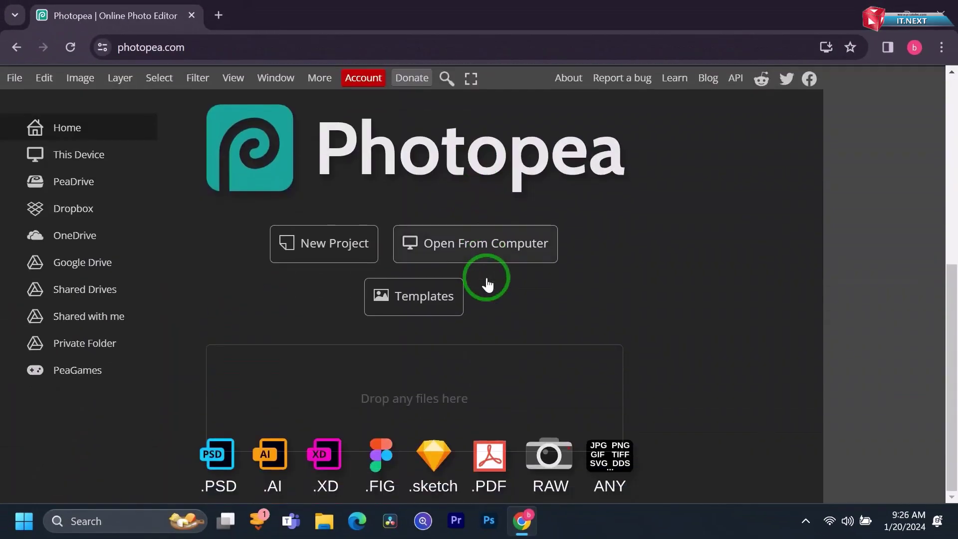
{"action": "scroll", "coordinate": [487, 345], "scroll_direction": "up", "scroll_amount": 3}
{"action": "scroll", "coordinate": [488, 346], "scroll_direction": "down", "scroll_amount": 3}
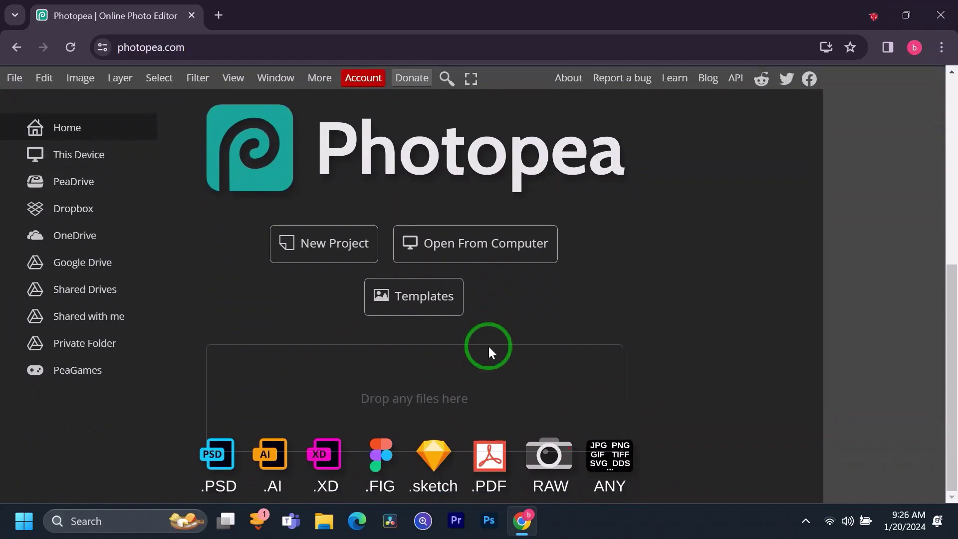
{"action": "scroll", "coordinate": [488, 345], "scroll_direction": "up", "scroll_amount": 5}
Dismiss the intro banner on Photopea's home page
{"action": "left_click", "coordinate": [904, 146]}
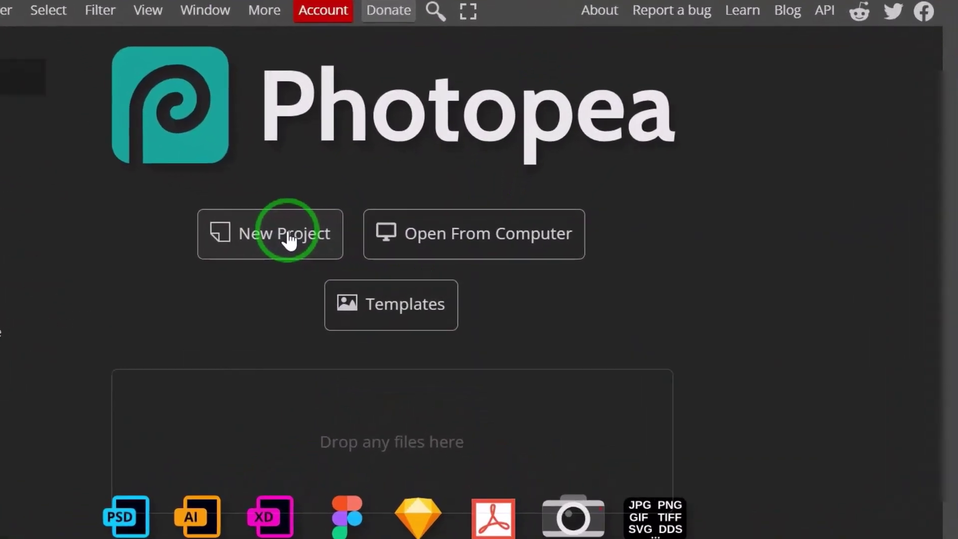
Create a new project from the Youtube Thumbnail preset at 1280×720
{"action": "left_click", "coordinate": [336, 245]}
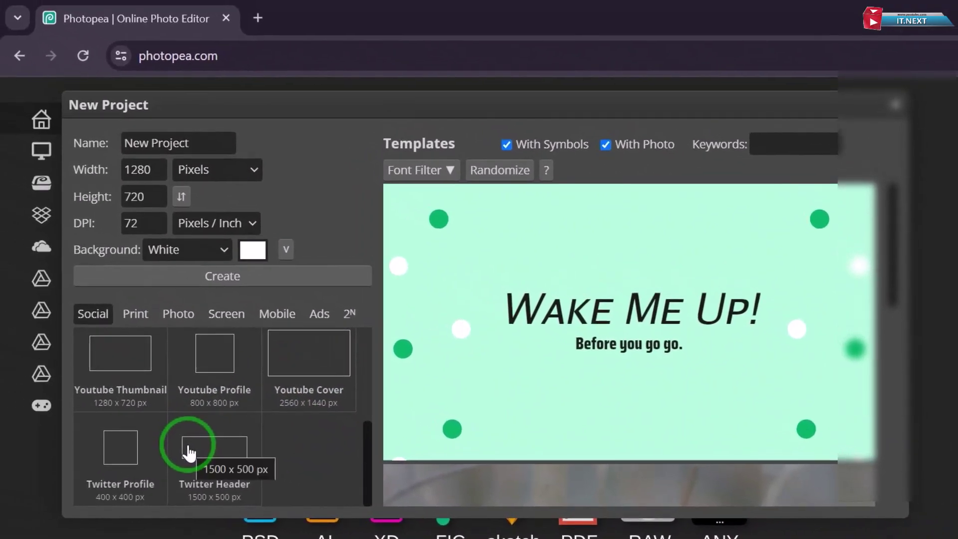
{"action": "left_click", "coordinate": [139, 352]}
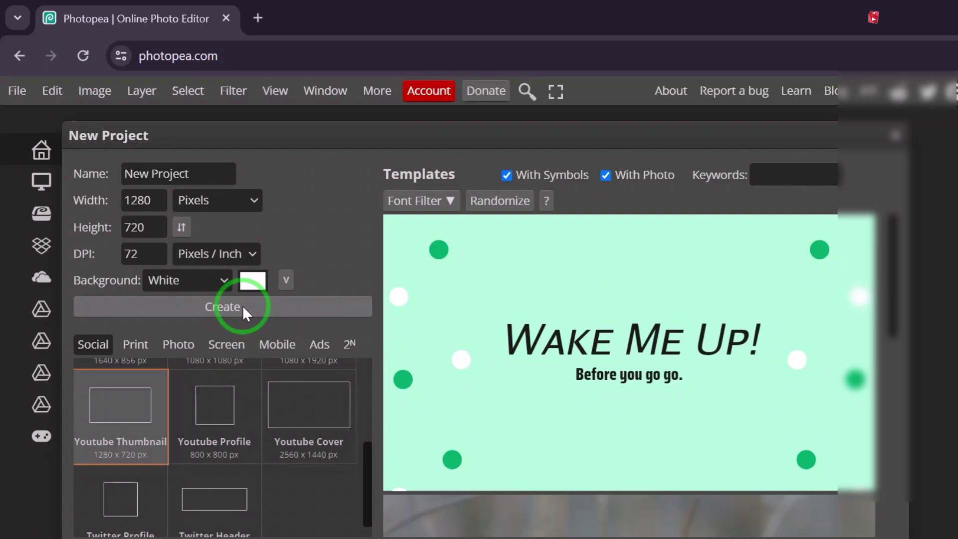
{"action": "left_click", "coordinate": [242, 305]}
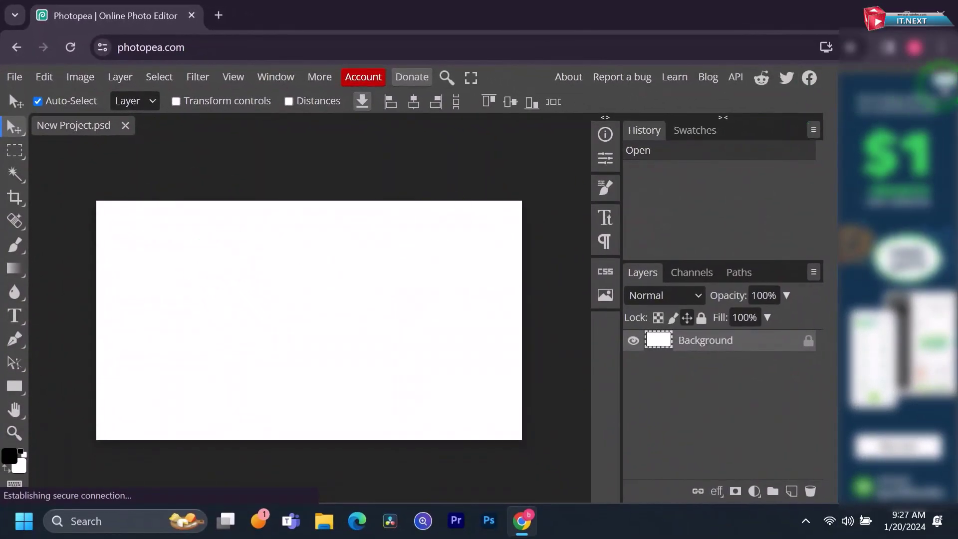
Open ACTIVATION FIXED.jpg from a local folder as a new document
{"action": "left_click", "coordinate": [21, 75]}
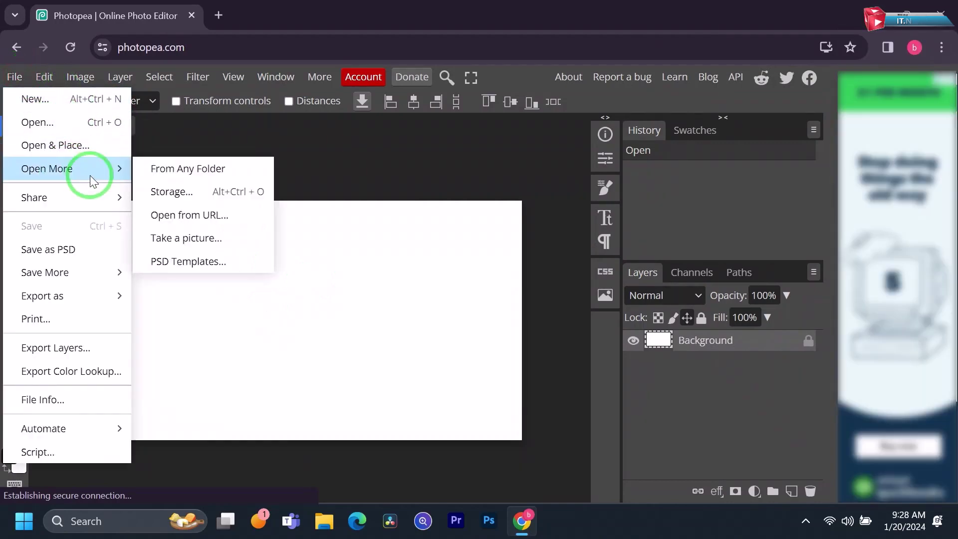
{"action": "mouse_move", "coordinate": [47, 168]}
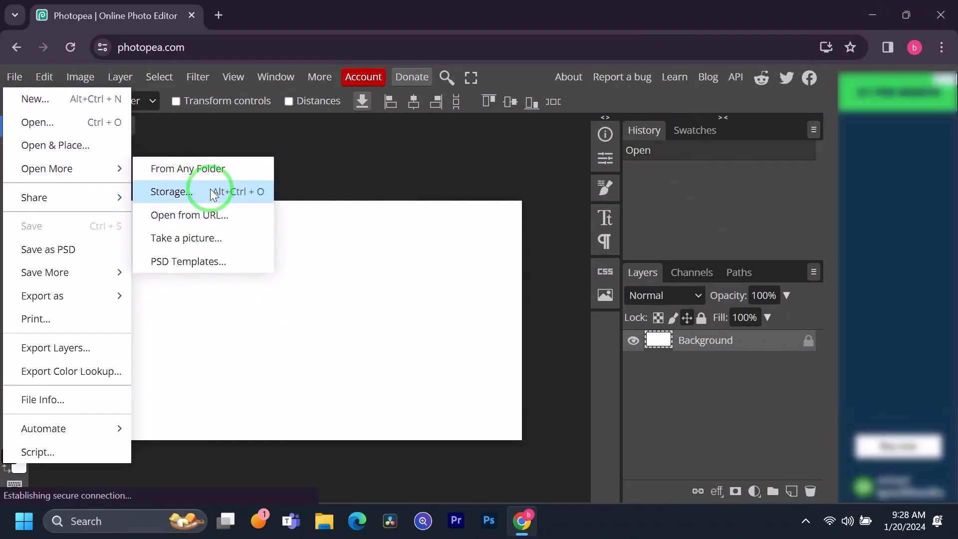
{"action": "left_click", "coordinate": [188, 169]}
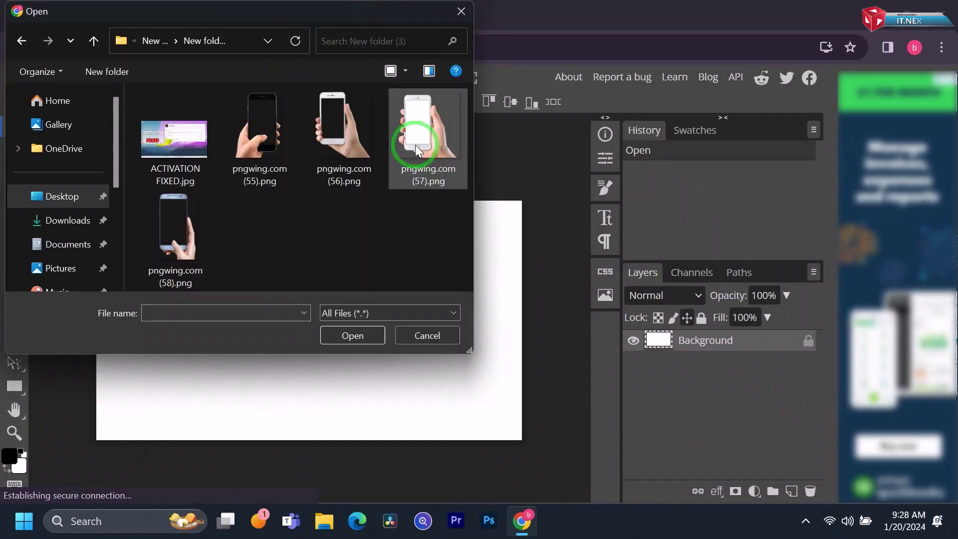
{"action": "left_click", "coordinate": [181, 151]}
{"action": "double_click", "coordinate": [180, 152]}
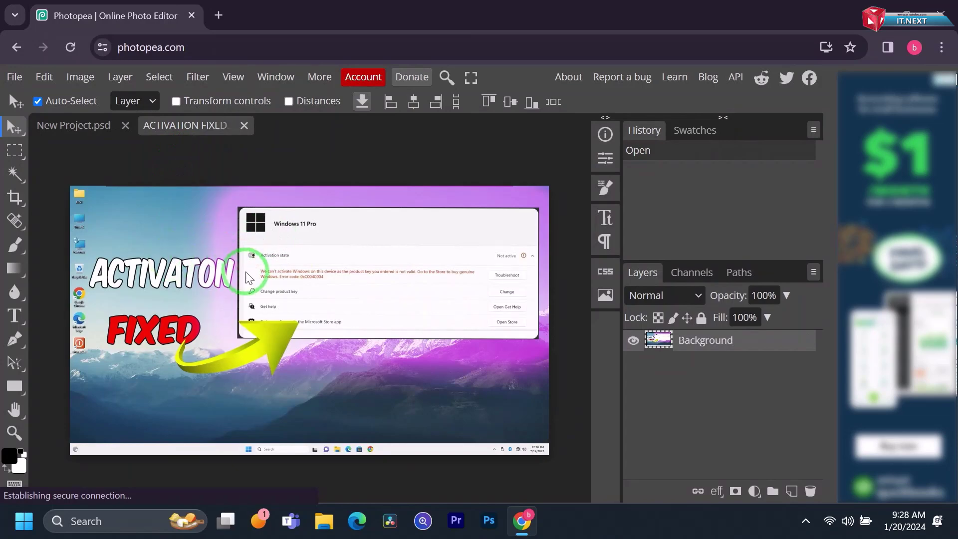
Place a text layer below the yellow arrow with the Type tool
{"action": "key", "text": "t"}
{"action": "left_click", "coordinate": [249, 277]}
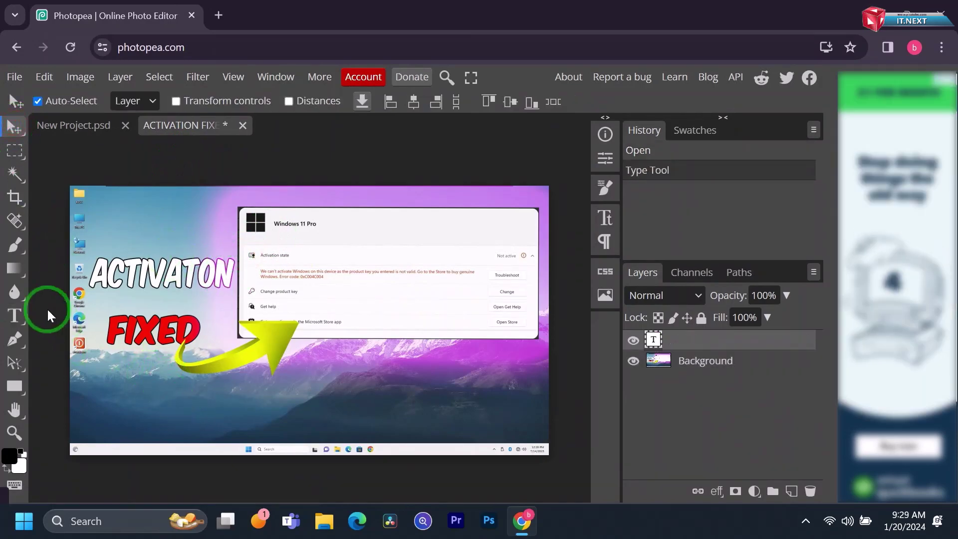
{"action": "left_click", "coordinate": [15, 310]}
{"action": "left_click", "coordinate": [187, 404]}
{"action": "type", "text": "100%"}
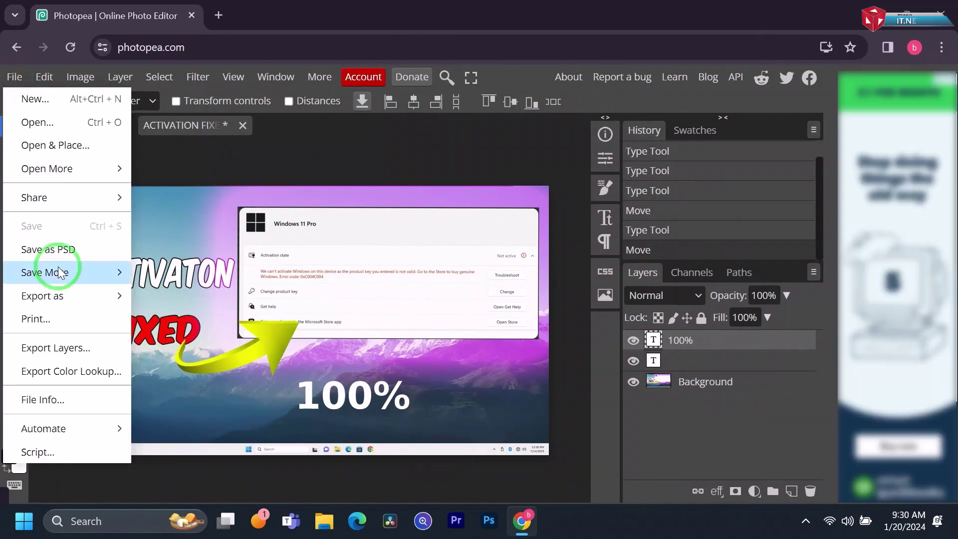
Bring up the JPG export dialog for the edited ACTIVATION FIXED thumbnail
{"action": "left_click", "coordinate": [75, 294]}
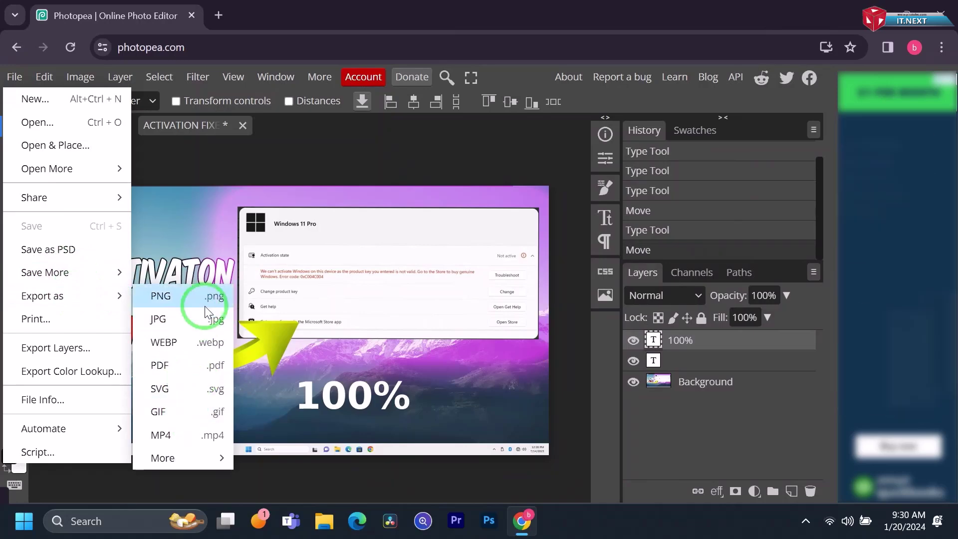
{"action": "left_click", "coordinate": [160, 319]}
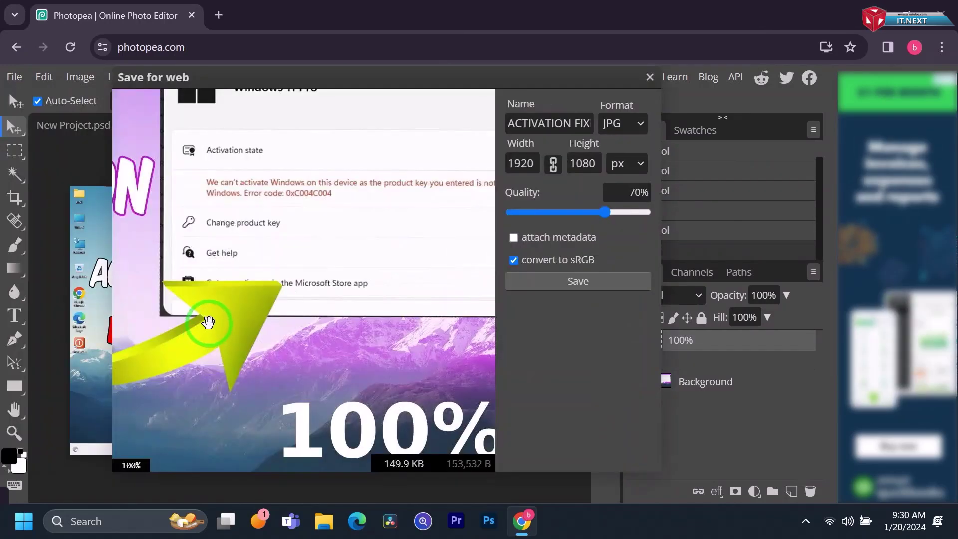
{"action": "left_click", "coordinate": [578, 281]}
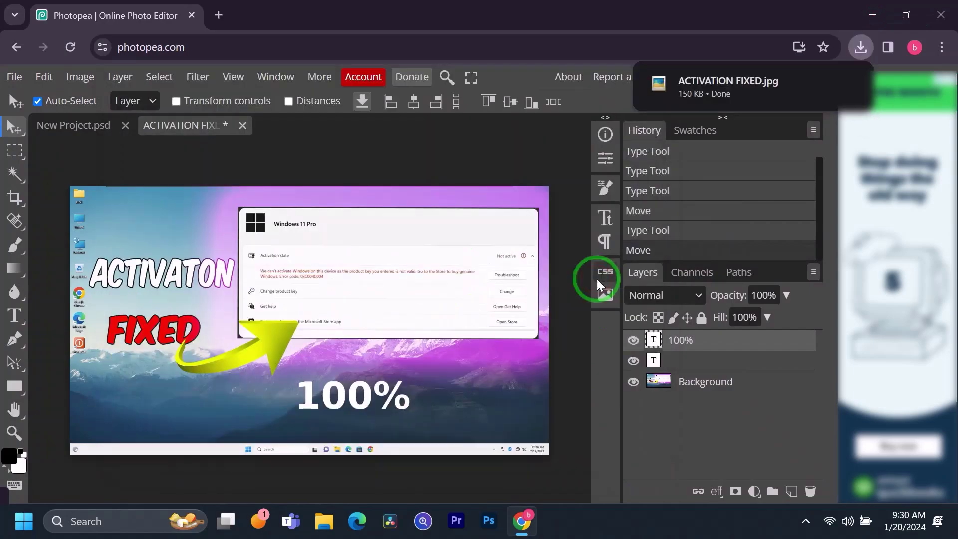
{"action": "left_click", "coordinate": [821, 84]}
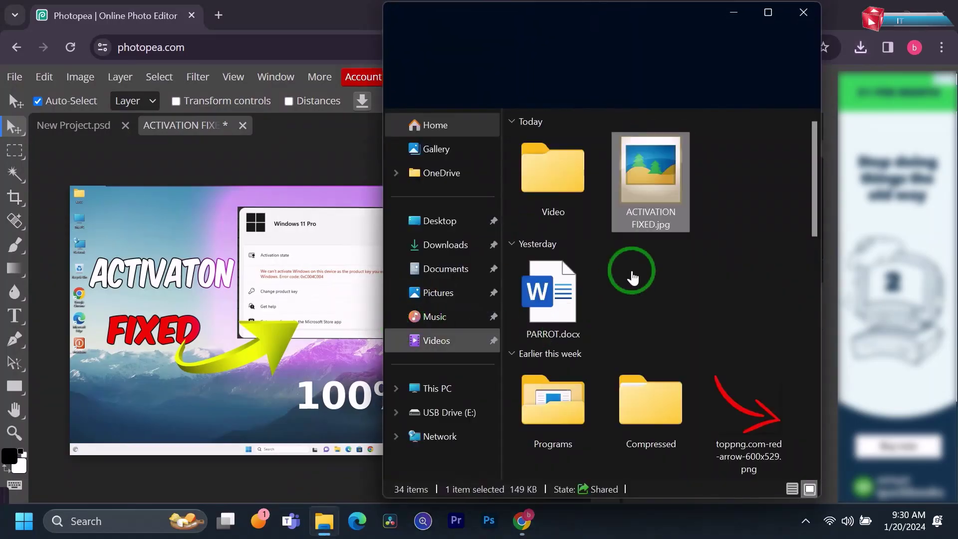
{"action": "double_click", "coordinate": [651, 179]}
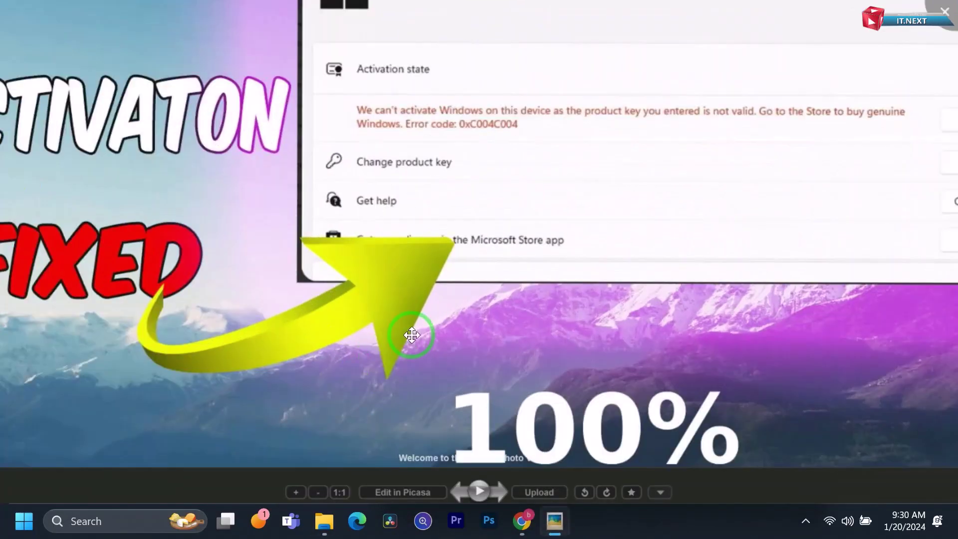
{"action": "scroll", "coordinate": [413, 336], "scroll_direction": "down", "scroll_amount": 3}
{"action": "scroll", "coordinate": [413, 336], "scroll_direction": "down", "scroll_amount": 2}
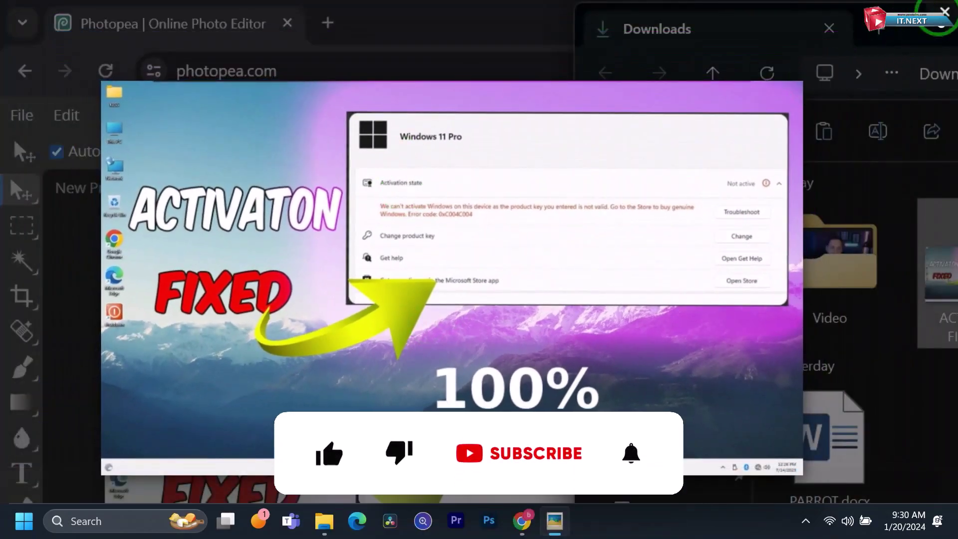
{"action": "left_click", "coordinate": [945, 11]}
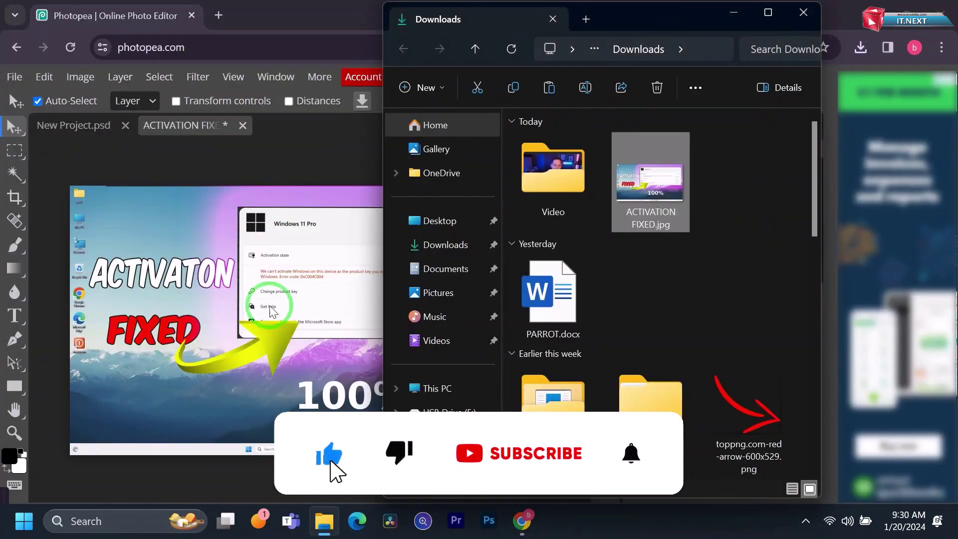
{"action": "left_click", "coordinate": [803, 17]}
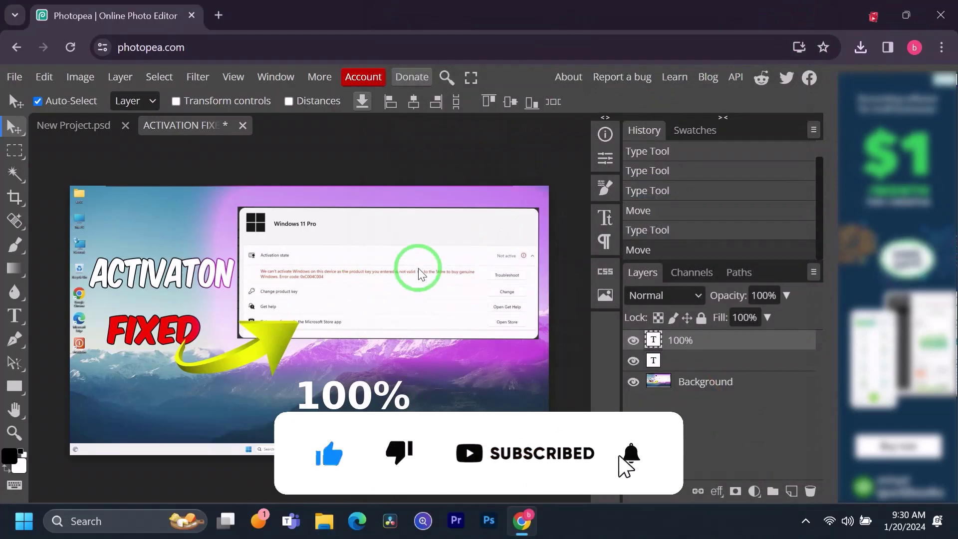